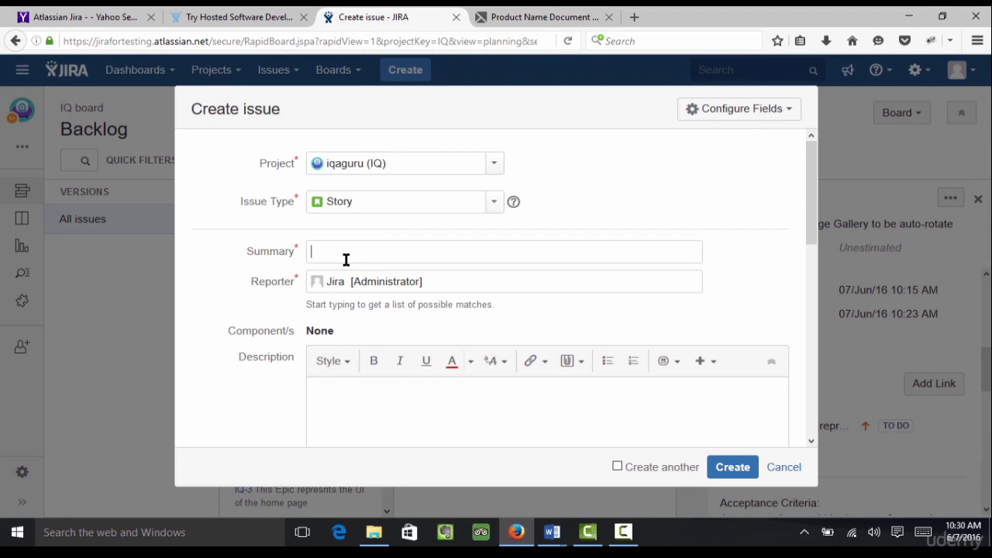
Enter "maximum 10 images display in the gallery" as the new story's summary.
{"action": "type", "text": "max"}
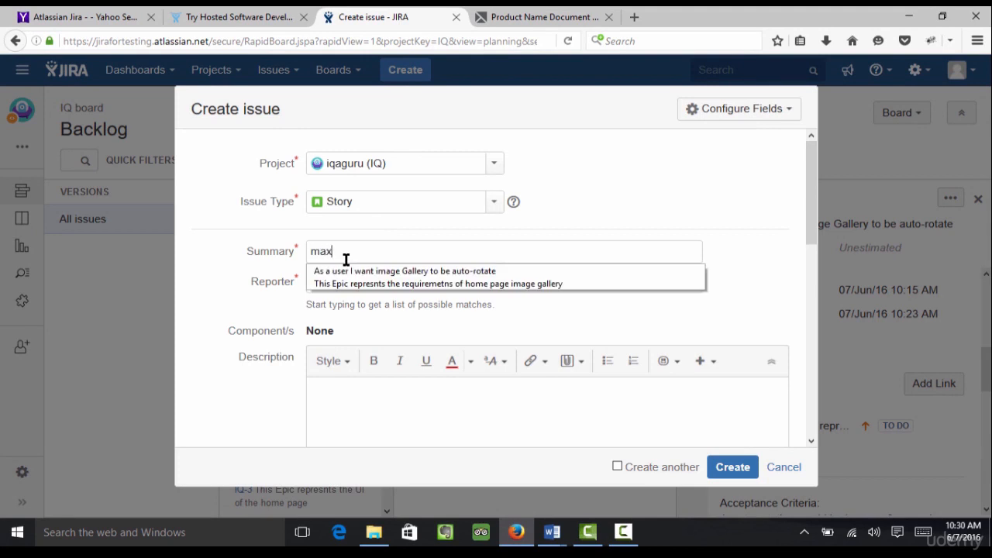
{"action": "type", "text": "imum"}
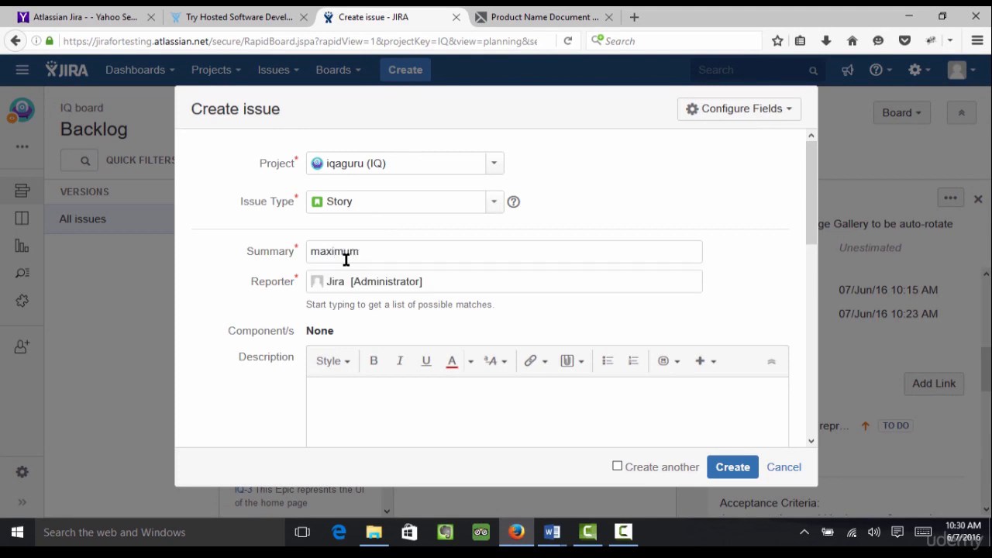
{"action": "type", "text": " 10 images display in th"}
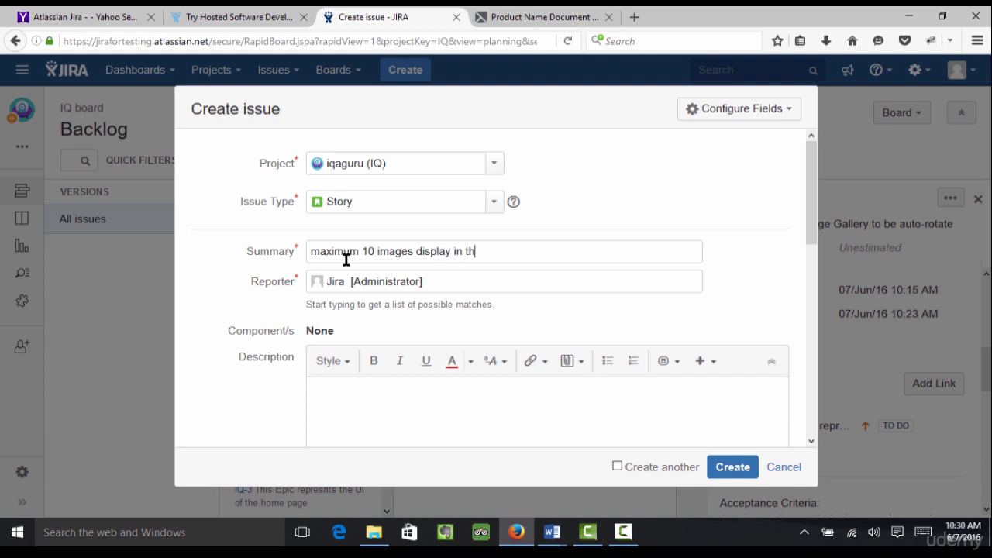
{"action": "type", "text": "e gallery"}
Start the story's description with the heading line "Acceptance criteria:".
{"action": "type", "text": "Acc"}
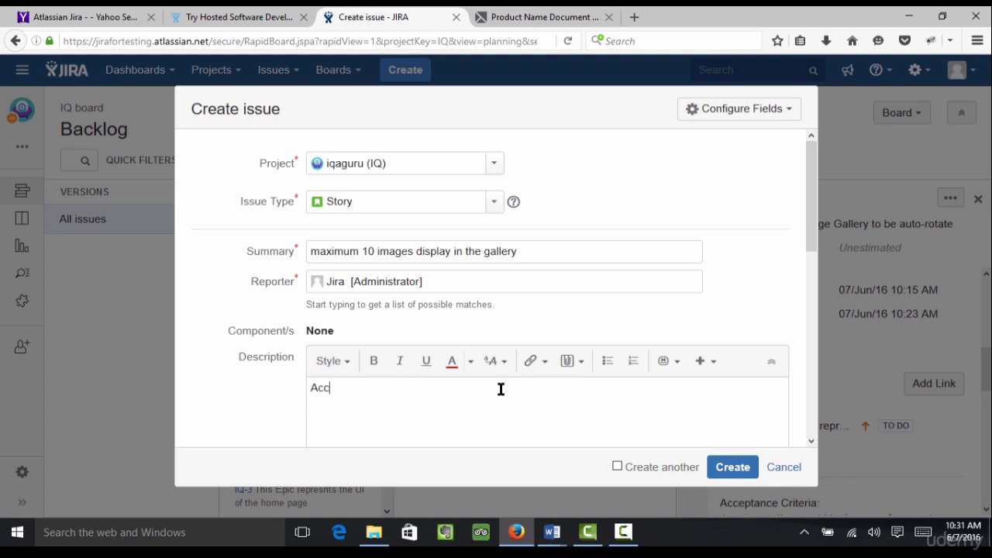
{"action": "type", "text": "eptance criteria"}
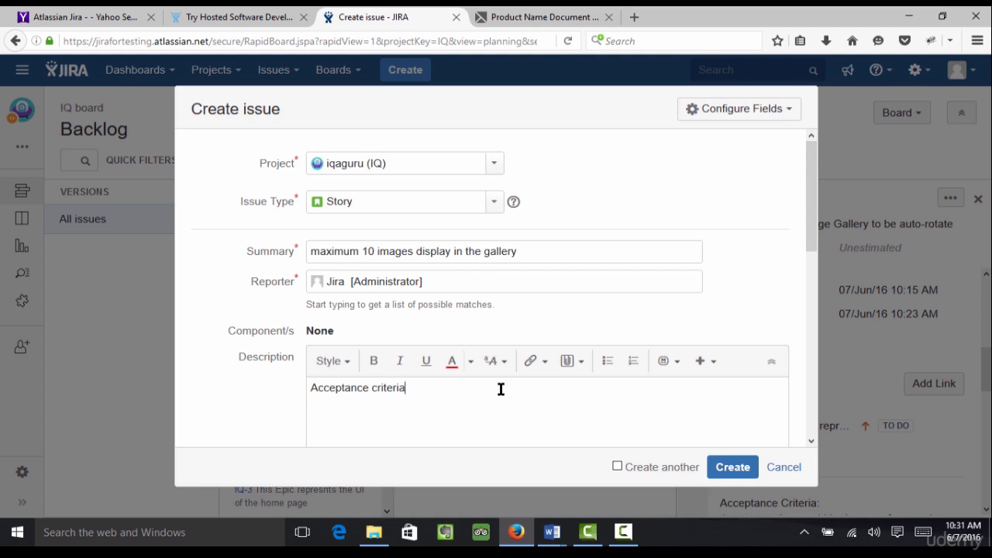
{"action": "type", "text": ":"}
{"action": "key", "text": "Return"}
Add the criterion "1. Images should be between 1 - 10." to the description and create the story.
{"action": "type", "text": "1. o"}
{"action": "key", "text": "BackSpace"}
{"action": "type", "text": "Images shoud"}
{"action": "key", "text": "BackSpace"}
{"action": "key", "text": "BackSpace"}
{"action": "type", "text": "ld be"}
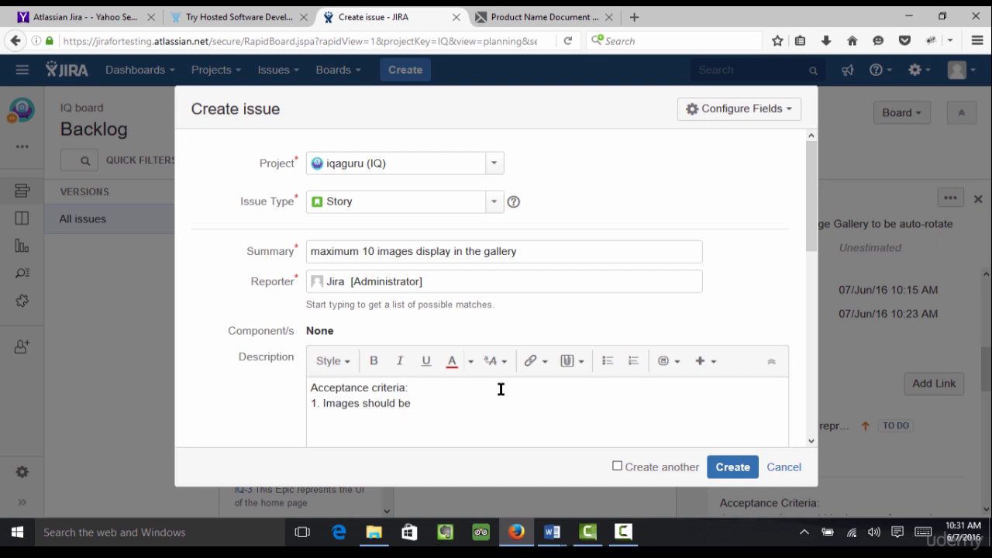
{"action": "type", "text": " btwee"}
{"action": "key", "text": "BackSpace"}
{"action": "key", "text": "BackSpace"}
{"action": "key", "text": "BackSpace"}
{"action": "key", "text": "BackSpace"}
{"action": "type", "text": "etween 1 - 10"}
{"action": "left_click", "coordinate": [729, 475]}
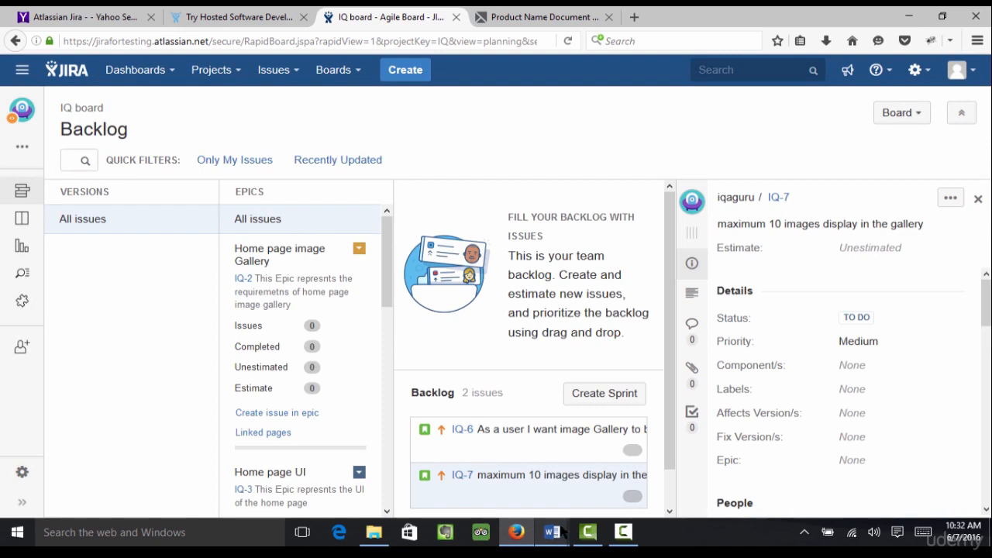
Link story IQ-7 to the home page image gallery epic IQ-2 with the "relates to" relationship.
{"action": "mouse_move", "coordinate": [552, 532]}
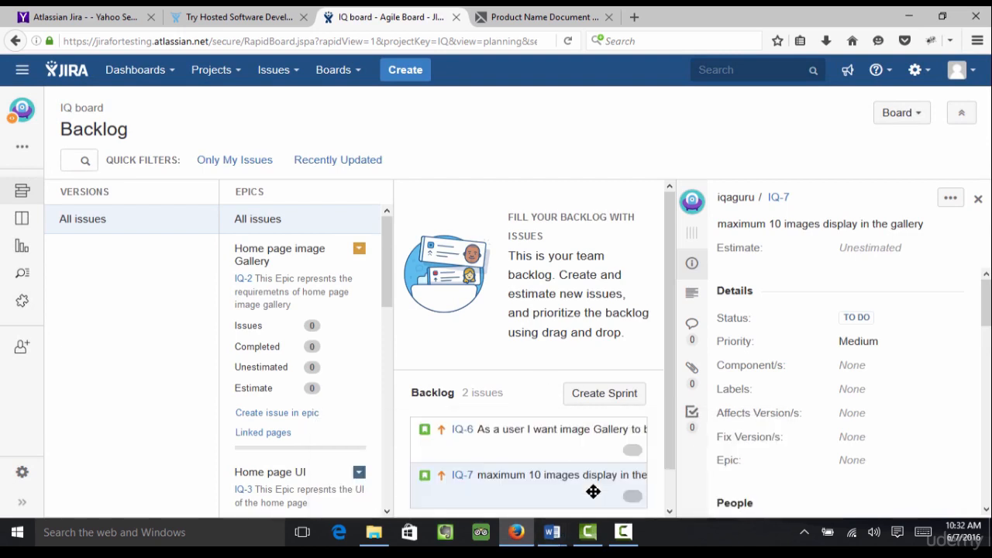
{"action": "left_click", "coordinate": [461, 476]}
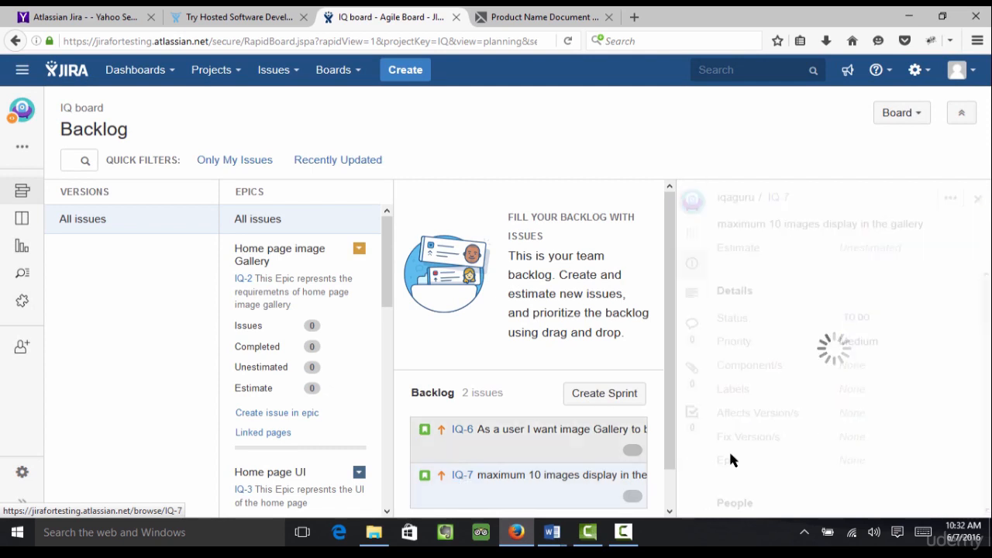
{"action": "left_click_drag", "start_coordinate": [989, 314], "coordinate": [984, 394]}
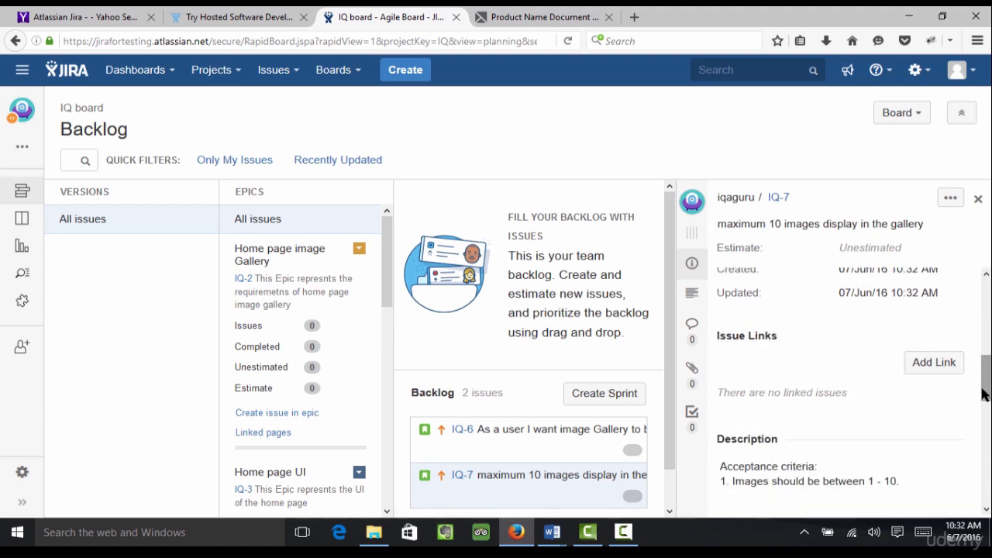
{"action": "left_click", "coordinate": [925, 373]}
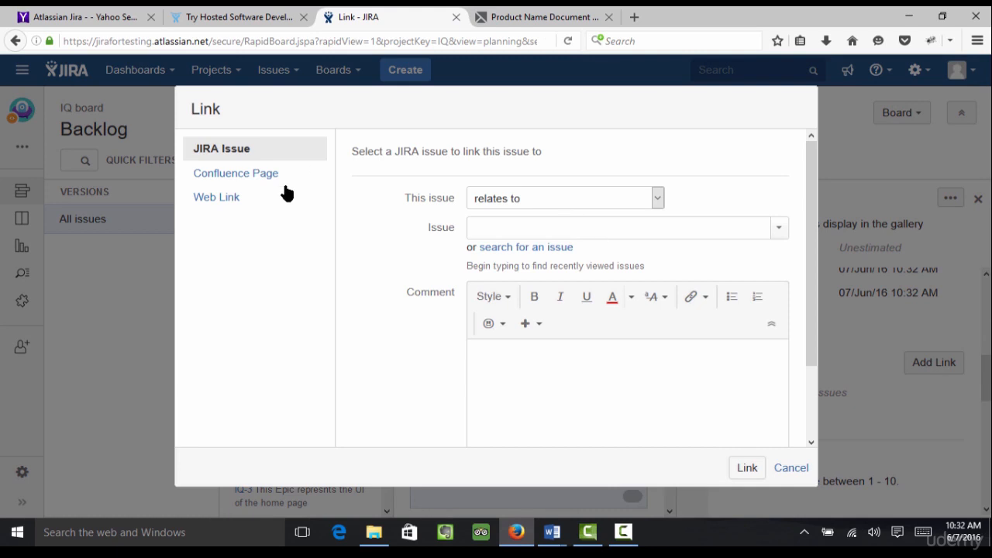
{"action": "left_click", "coordinate": [780, 237]}
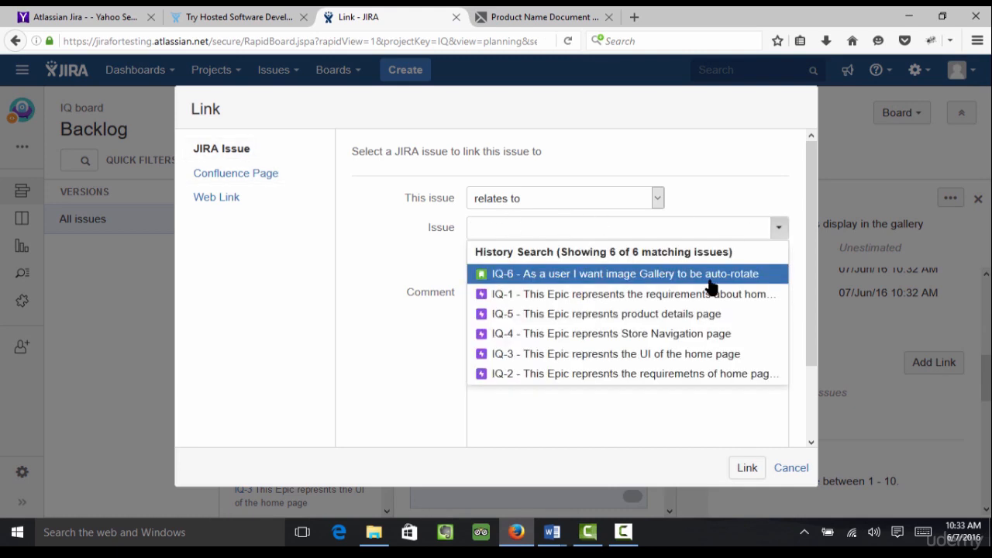
{"action": "left_click", "coordinate": [716, 380]}
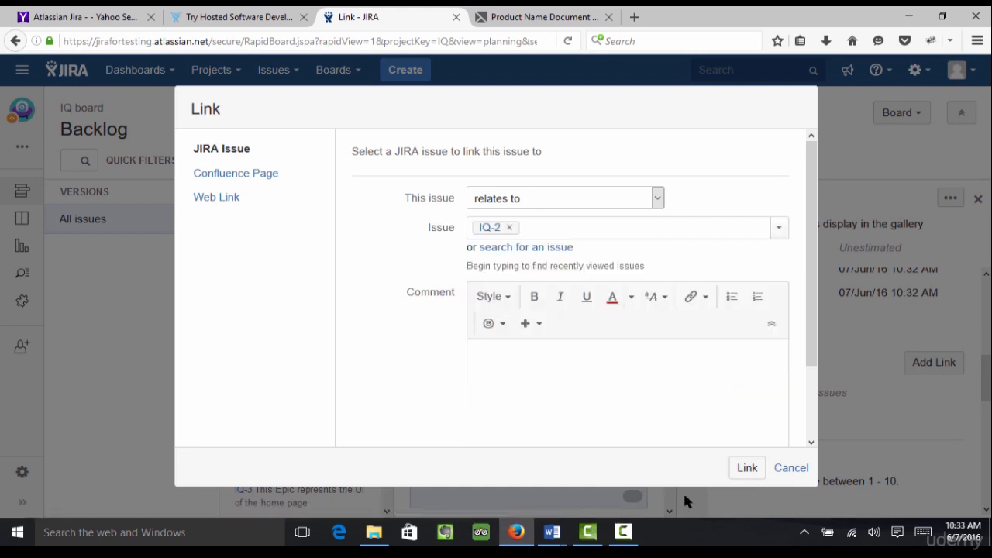
{"action": "left_click", "coordinate": [748, 476]}
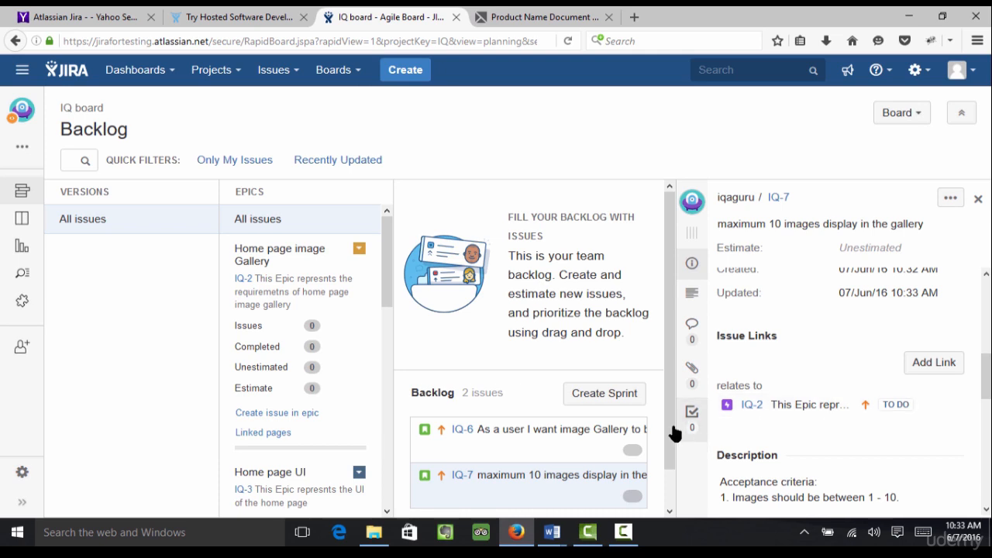
Start a new story in the iqaguru project with the summary "This story represents the UI part of the home page".
{"action": "left_click_drag", "start_coordinate": [667, 441], "coordinate": [665, 498]}
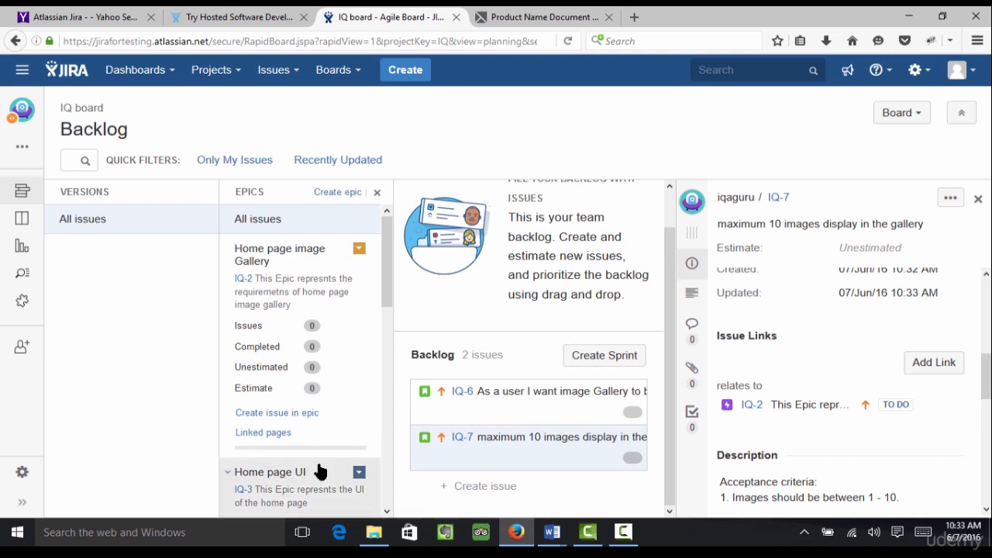
{"action": "left_click", "coordinate": [397, 70]}
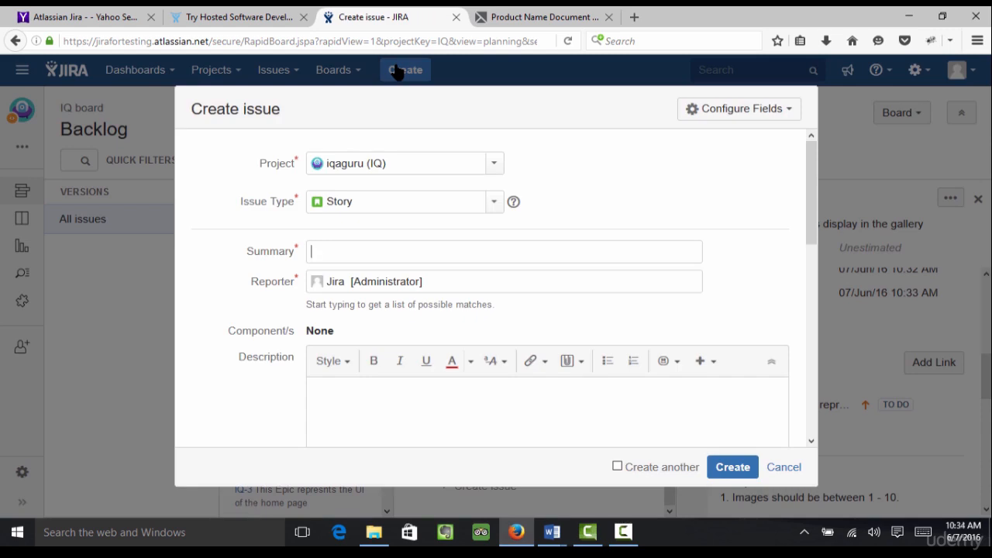
{"action": "type", "text": "This"}
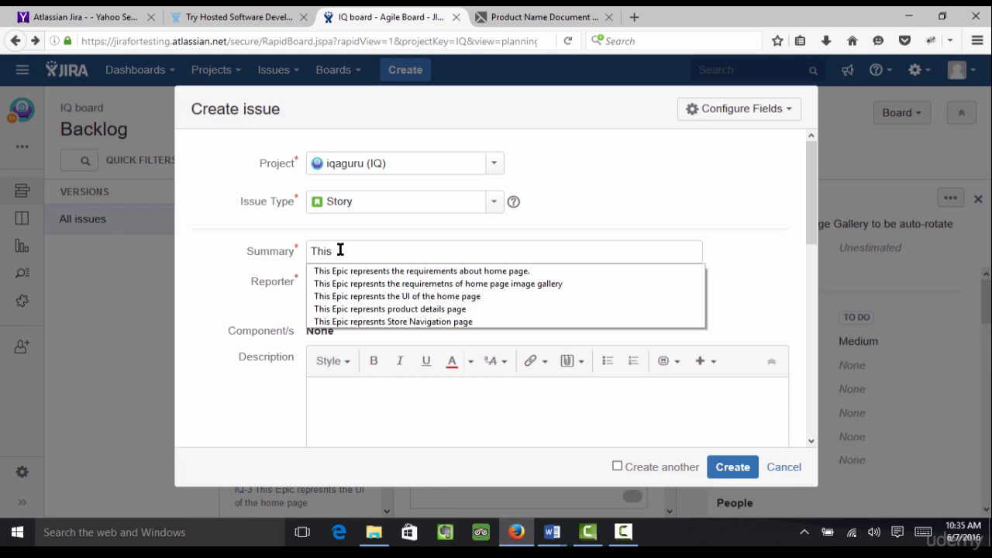
{"action": "type", "text": " story repree"}
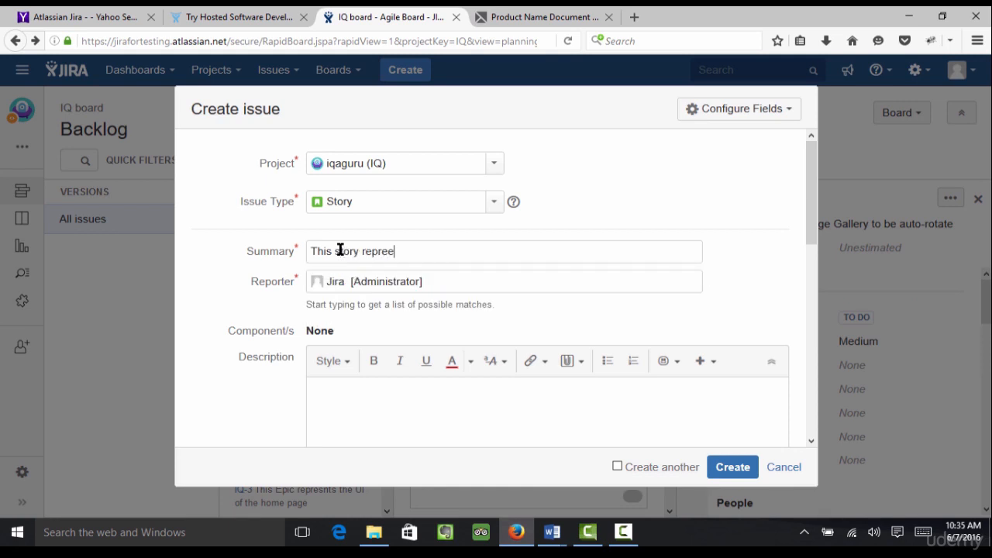
{"action": "key", "text": "BackSpace"}
{"action": "type", "text": "sents the UI"}
{"action": "type", "text": "ppar y"}
{"action": "key", "text": "BackSpace"}
{"action": "key", "text": "BackSpace"}
{"action": "key", "text": "BackSpace"}
{"action": "key", "text": "BackSpace"}
{"action": "key", "text": "BackSpace"}
{"action": "key", "text": "BackSpace"}
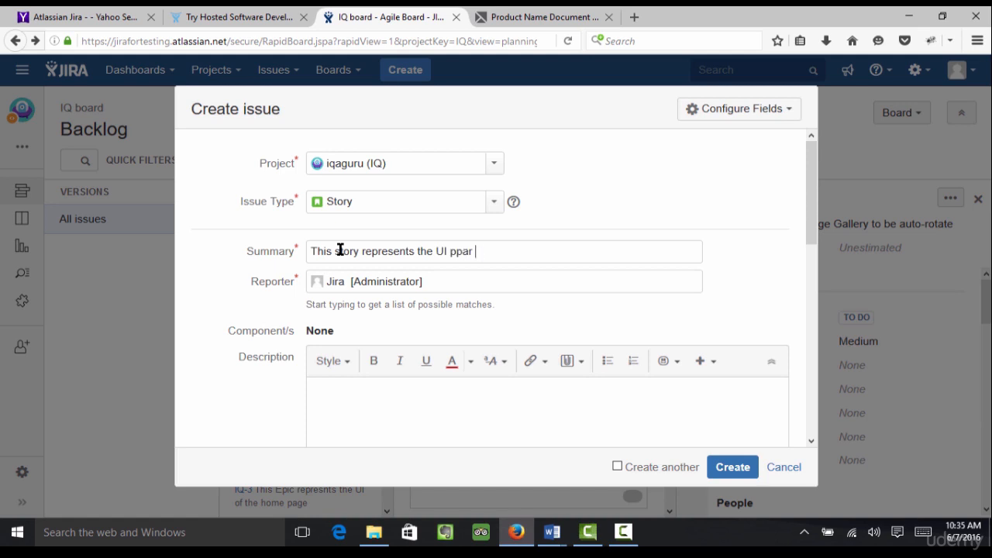
{"action": "type", "text": "part of the home page"}
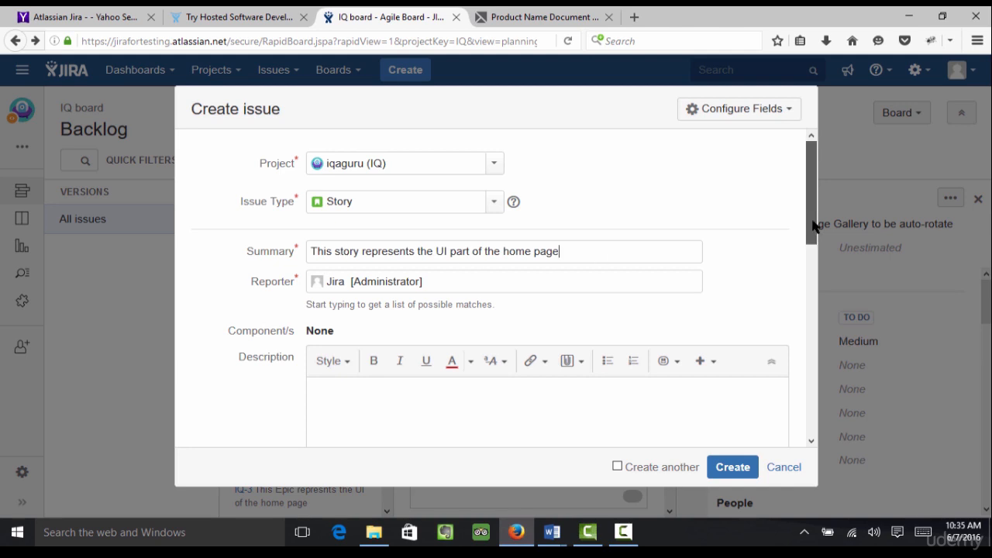
Begin the story's description with a ";" line followed by a line reading "Acceptance".
{"action": "left_click_drag", "start_coordinate": [809, 207], "coordinate": [816, 254]}
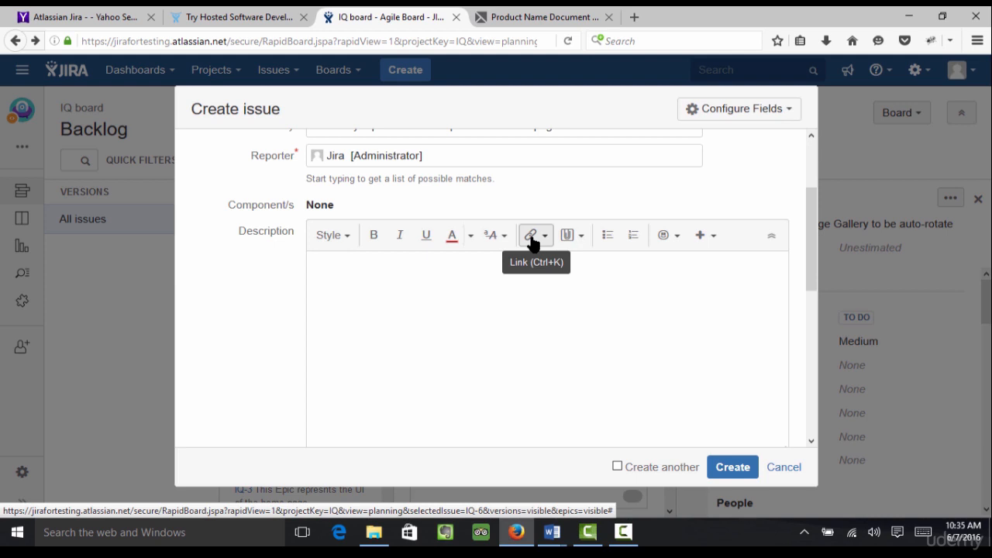
{"action": "left_click", "coordinate": [424, 328]}
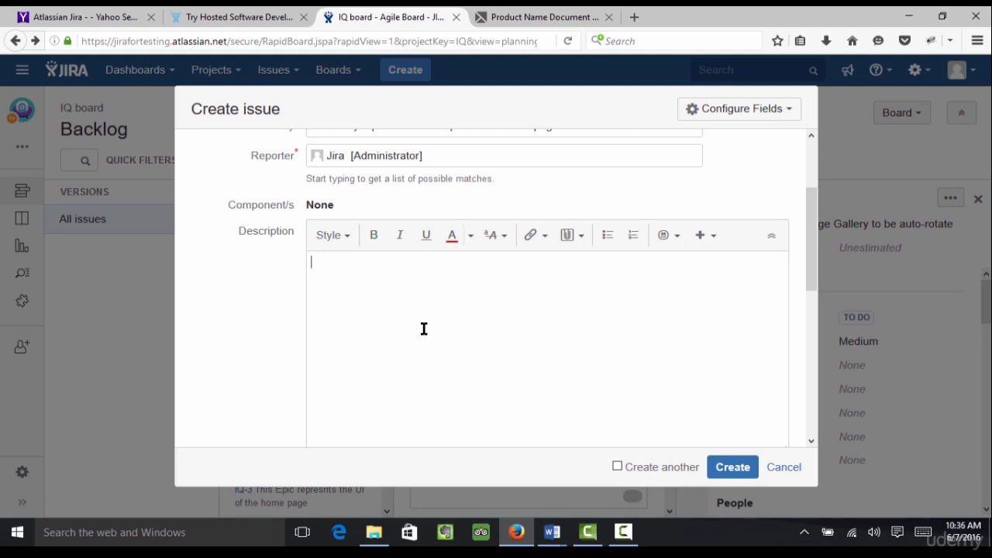
{"action": "type", "text": "Accc"}
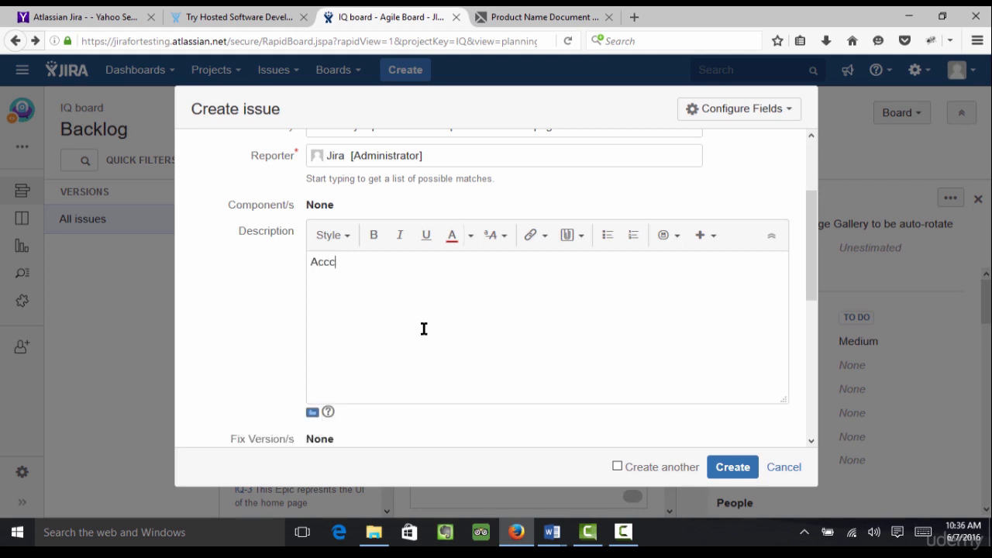
{"action": "type", "text": "eptancc"}
{"action": "key", "text": "BackSpace"}
{"action": "type", "text": "e"}
{"action": "key", "text": "ctrl+a"}
{"action": "type", "text": "Acceptanc e"}
{"action": "key", "text": "BackSpace"}
{"action": "key", "text": "BackSpace"}
{"action": "type", "text": "e"}
{"action": "key", "text": "Home"}
{"action": "key", "text": "Return"}
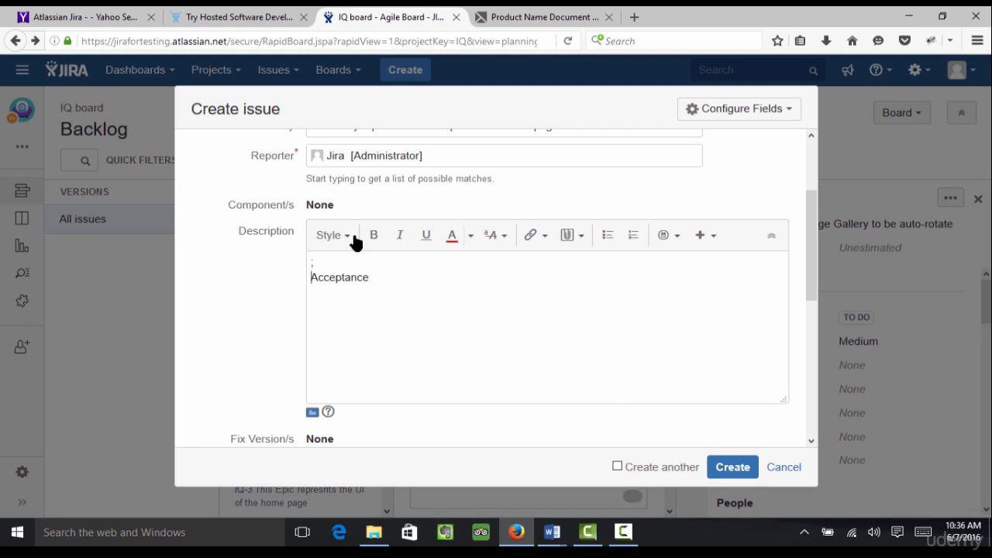
Add the line ": please refer to the attached doc" below "Acceptance" in the description and create the story.
{"action": "left_click", "coordinate": [380, 273]}
{"action": "key", "text": "Return"}
{"action": "type", "text": "L:"}
{"action": "key", "text": "BackSpace"}
{"action": "type", "text": ":"}
{"action": "type", "text": "pleae"}
{"action": "key", "text": "BackSpace"}
{"action": "key", "text": "BackSpace"}
{"action": "type", "text": "se refer to he a"}
{"action": "key", "text": "BackSpace"}
{"action": "key", "text": "BackSpace"}
{"action": "key", "text": "BackSpace"}
{"action": "key", "text": "BackSpace"}
{"action": "type", "text": "the attached "}
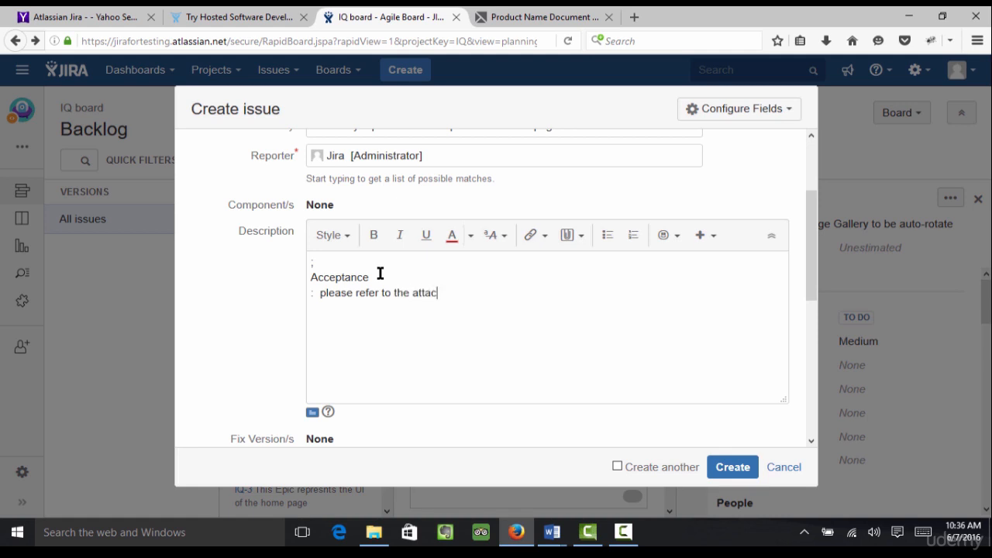
{"action": "type", "text": "doc"}
{"action": "left_click", "coordinate": [733, 469]}
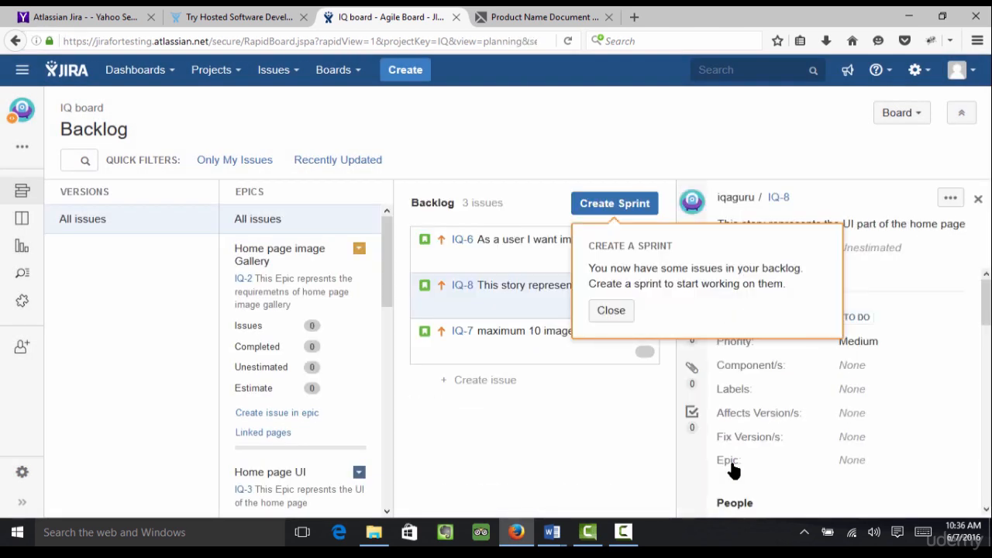
Dismiss the sprint tip and move the Home page UI epic above the Home page image Gallery epic.
{"action": "left_click", "coordinate": [609, 313]}
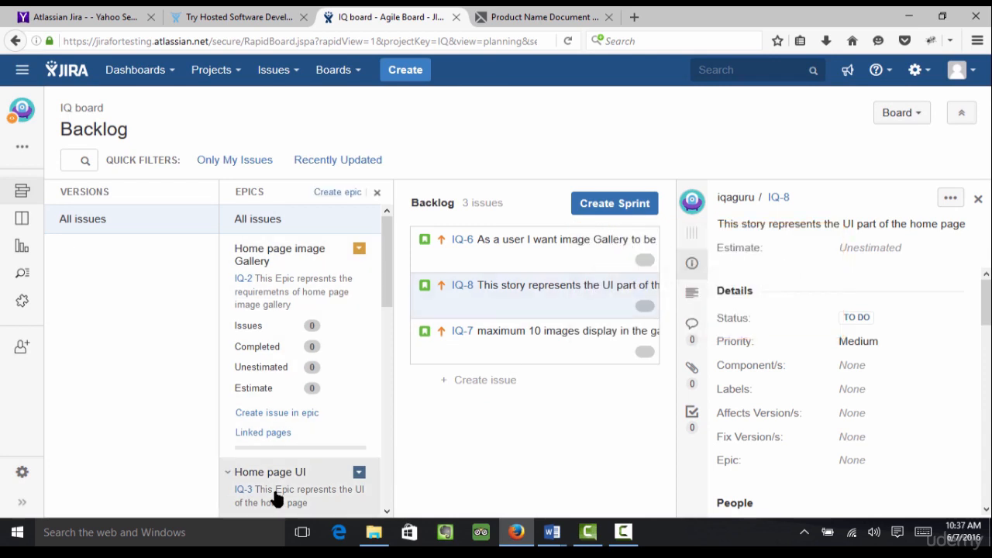
{"action": "left_click_drag", "start_coordinate": [280, 487], "coordinate": [490, 327]}
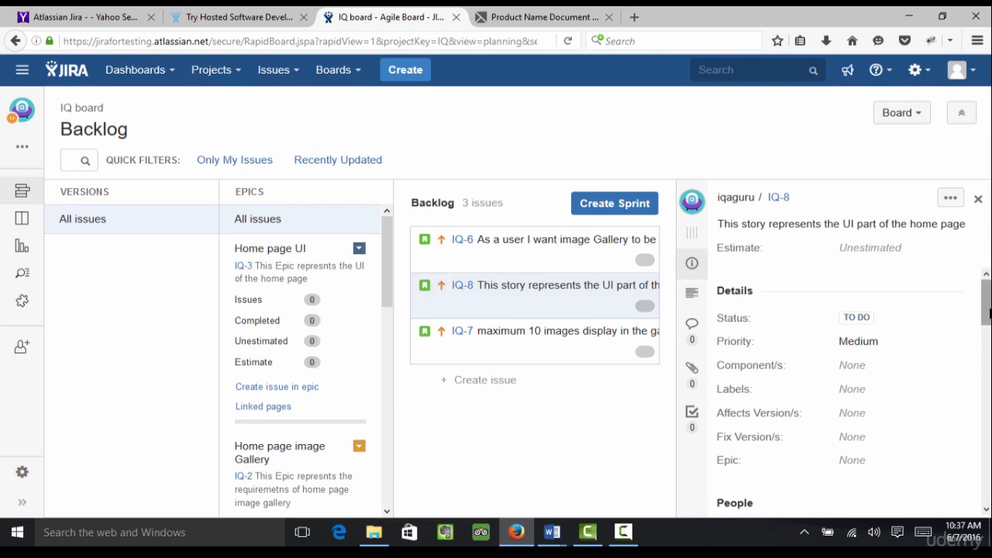
Link story IQ-8 to the home page UI epic IQ-3 with the "relates to" relationship.
{"action": "left_click_drag", "start_coordinate": [988, 312], "coordinate": [989, 388]}
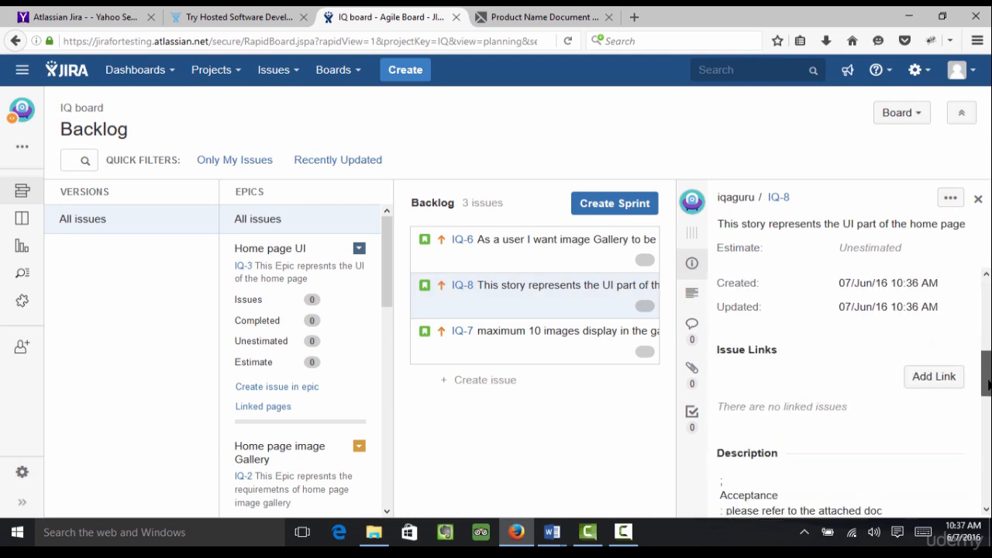
{"action": "left_click", "coordinate": [937, 377]}
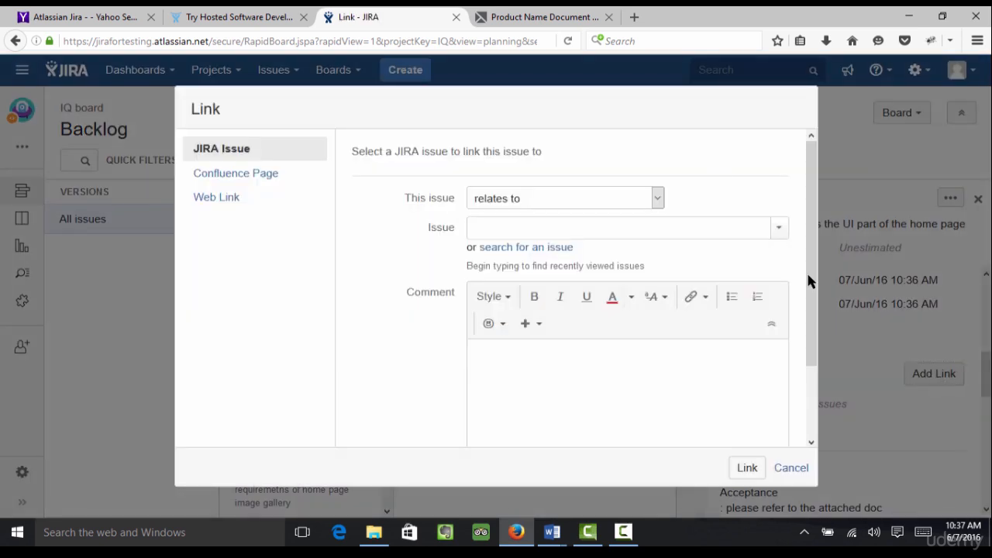
{"action": "left_click", "coordinate": [780, 229]}
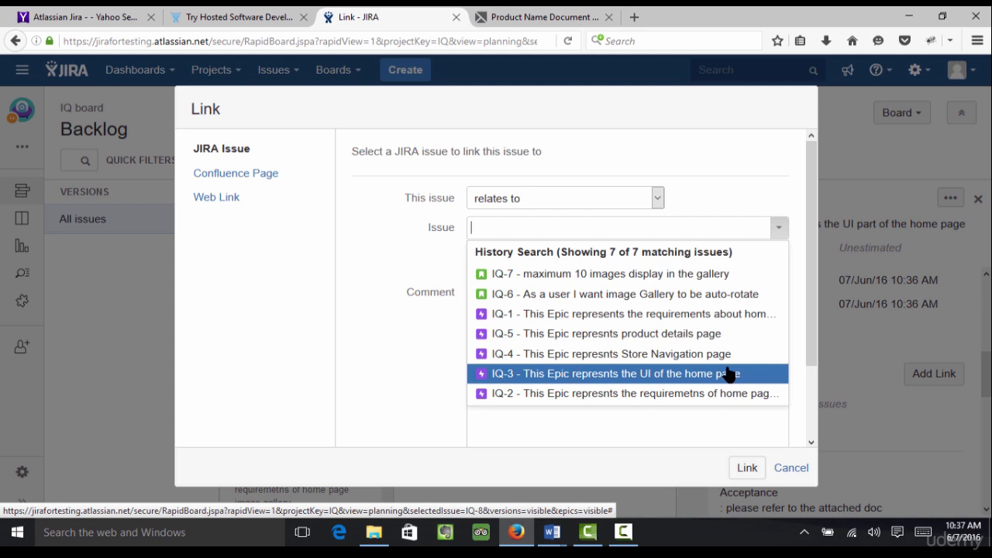
{"action": "left_click", "coordinate": [714, 374]}
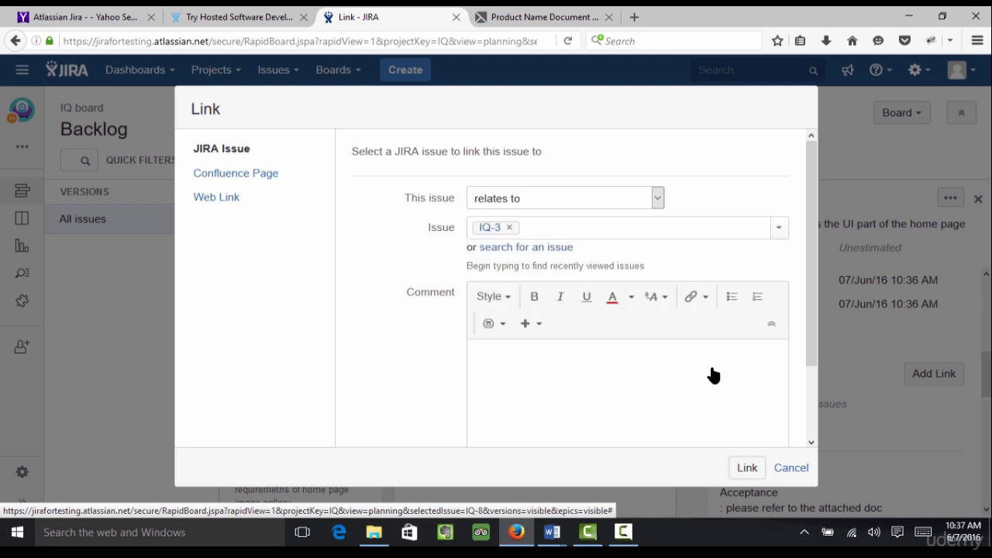
{"action": "left_click", "coordinate": [745, 468]}
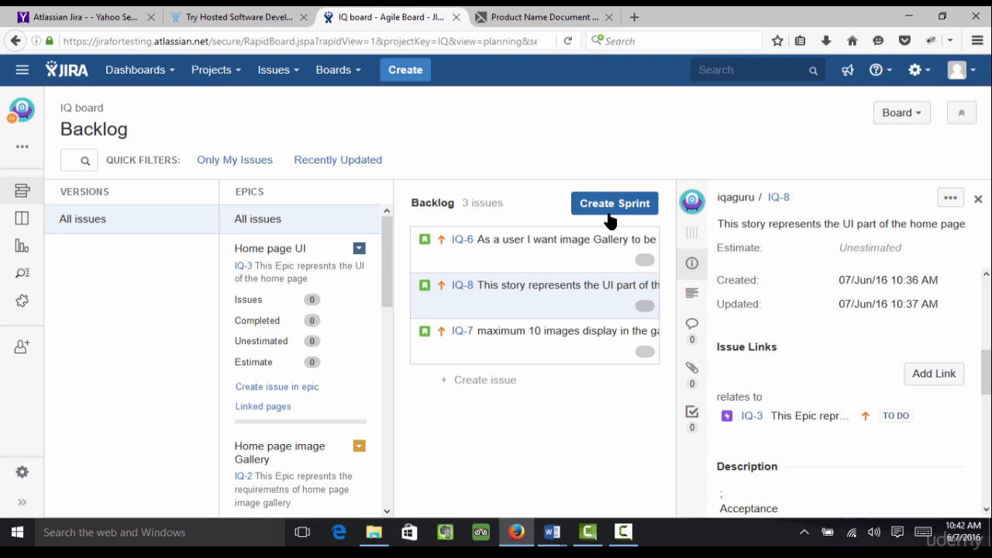
Create a new sprint from the backlog.
{"action": "left_click", "coordinate": [614, 217]}
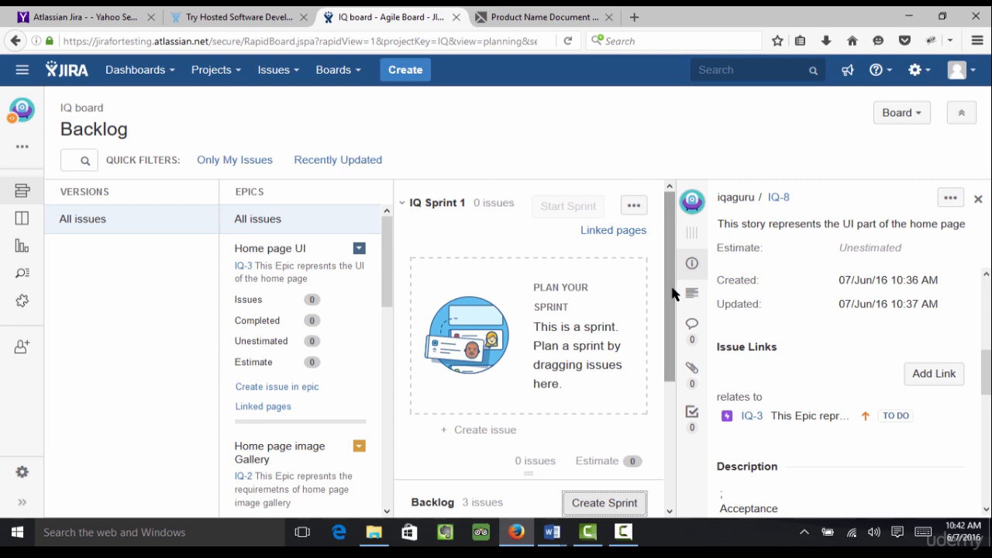
{"action": "scroll", "coordinate": [668, 310], "scroll_direction": "down", "scroll_amount": 1}
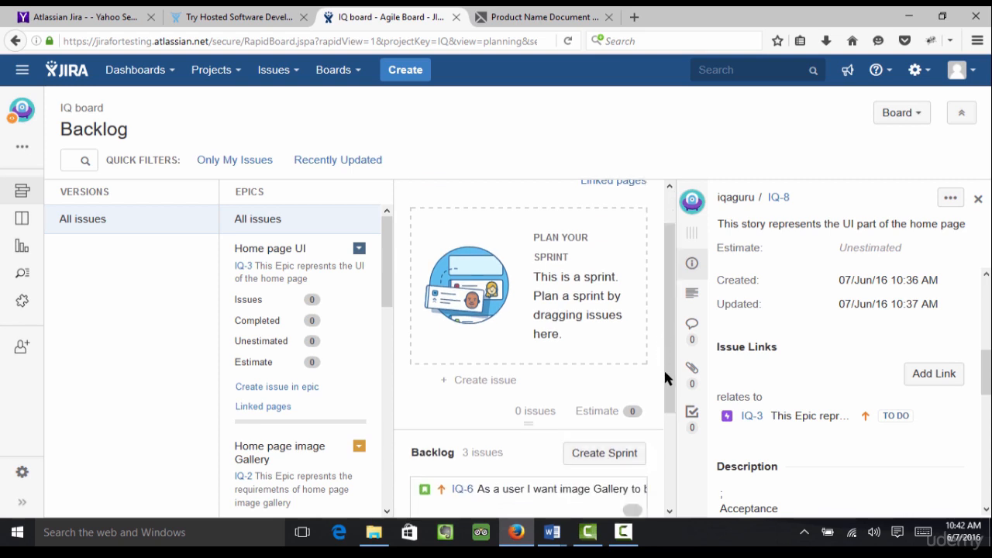
Close the issue details and move stories IQ-6, IQ-7 and IQ-8 from the backlog into IQ Sprint 1, in that order.
{"action": "left_click", "coordinate": [977, 200]}
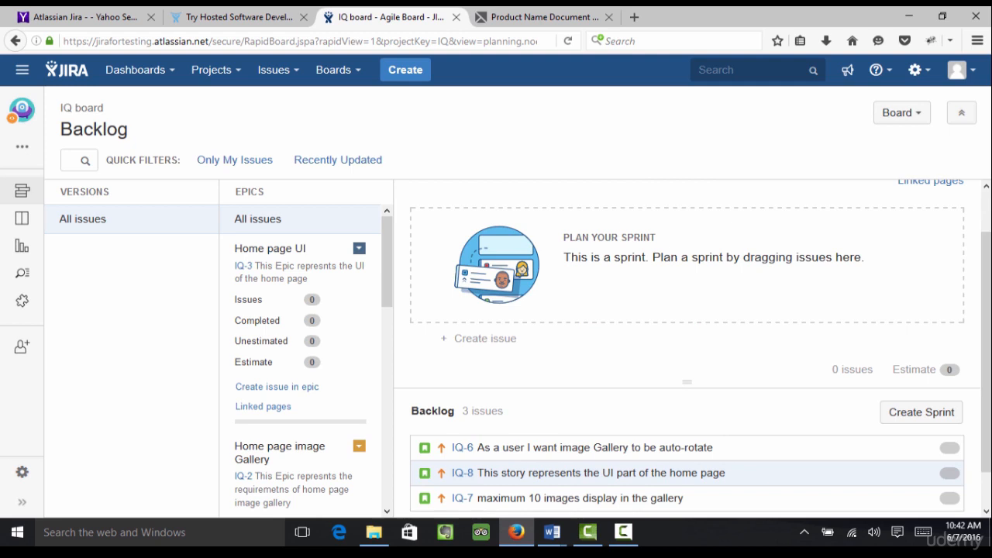
{"action": "scroll", "coordinate": [989, 333], "scroll_direction": "down", "scroll_amount": 1}
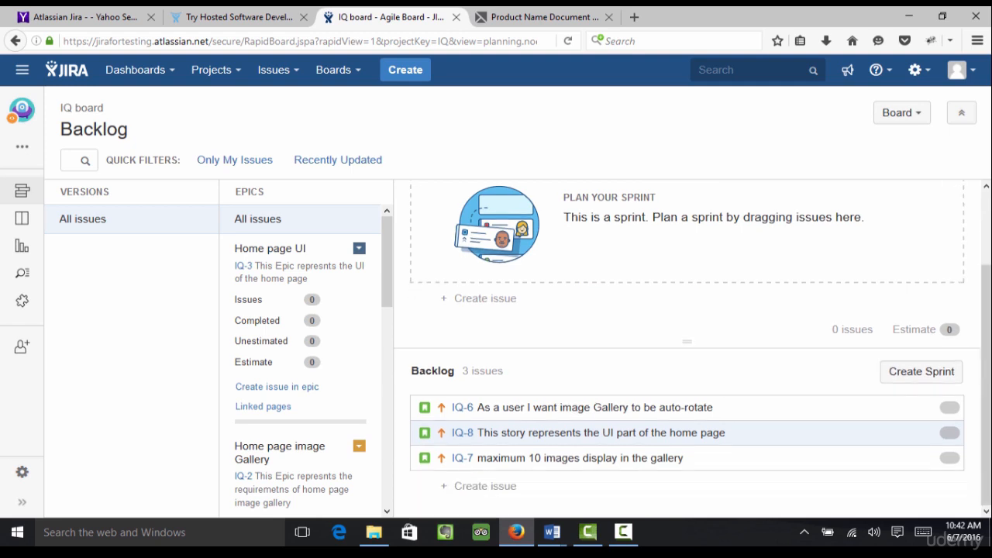
{"action": "left_click", "coordinate": [606, 408]}
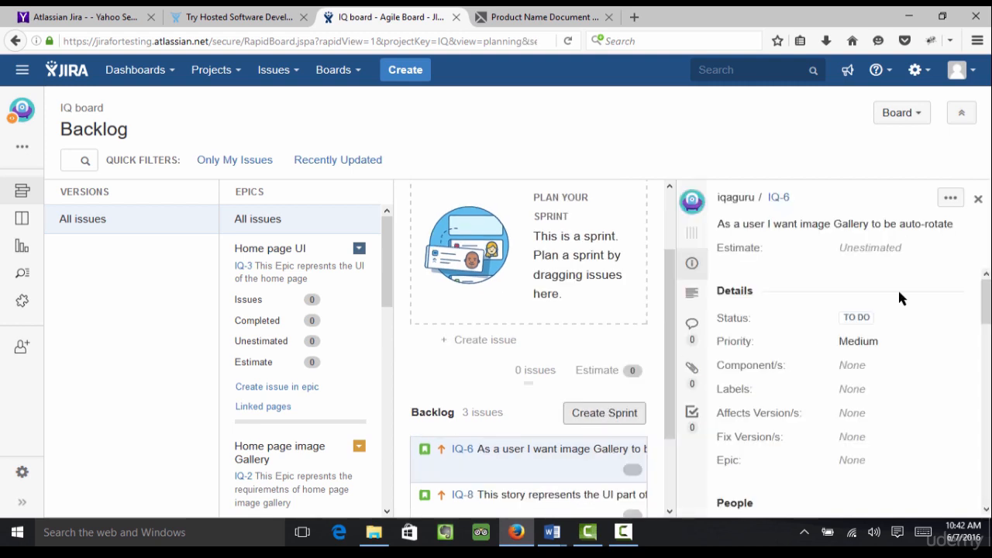
{"action": "left_click", "coordinate": [975, 202]}
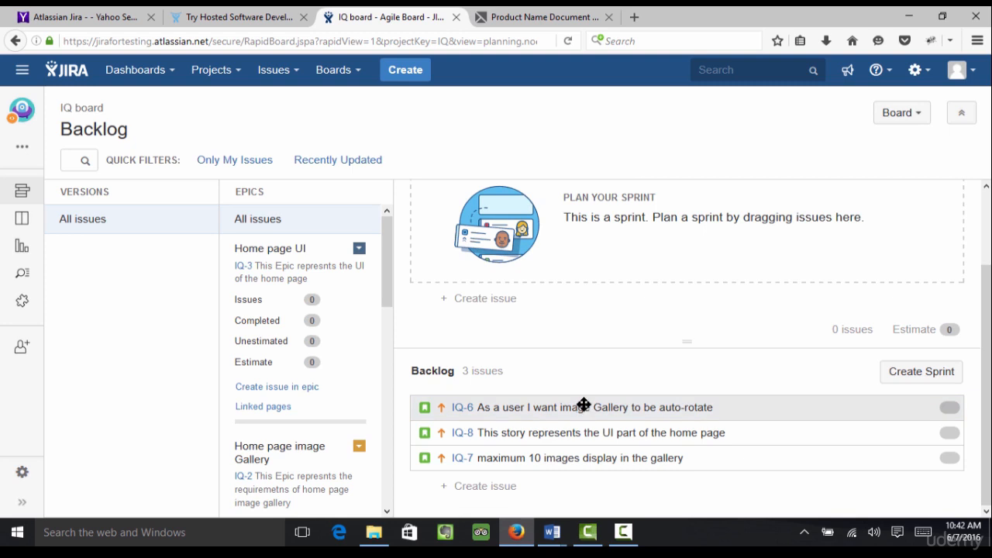
{"action": "left_click_drag", "start_coordinate": [582, 405], "coordinate": [586, 326]}
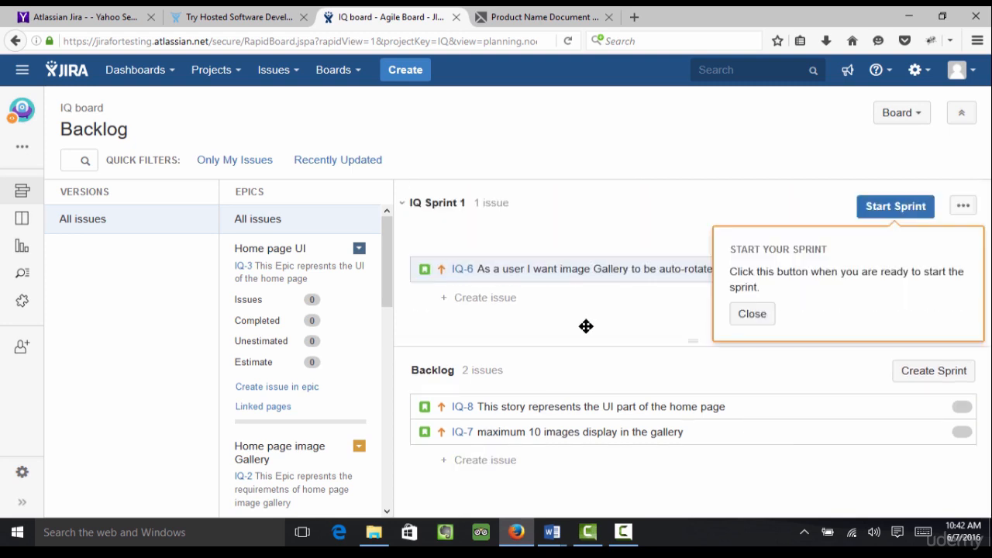
{"action": "left_click", "coordinate": [752, 314]}
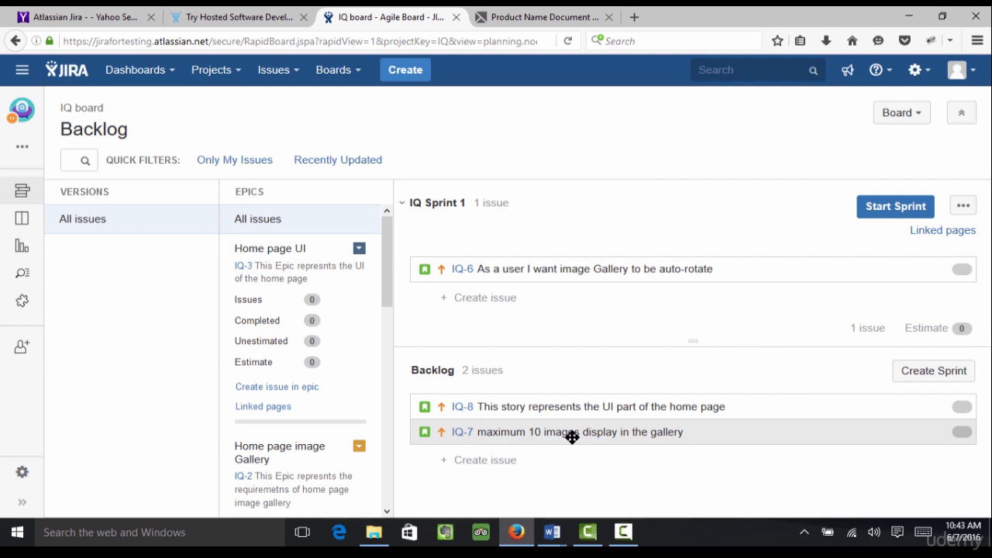
{"action": "left_click_drag", "start_coordinate": [572, 437], "coordinate": [585, 313]}
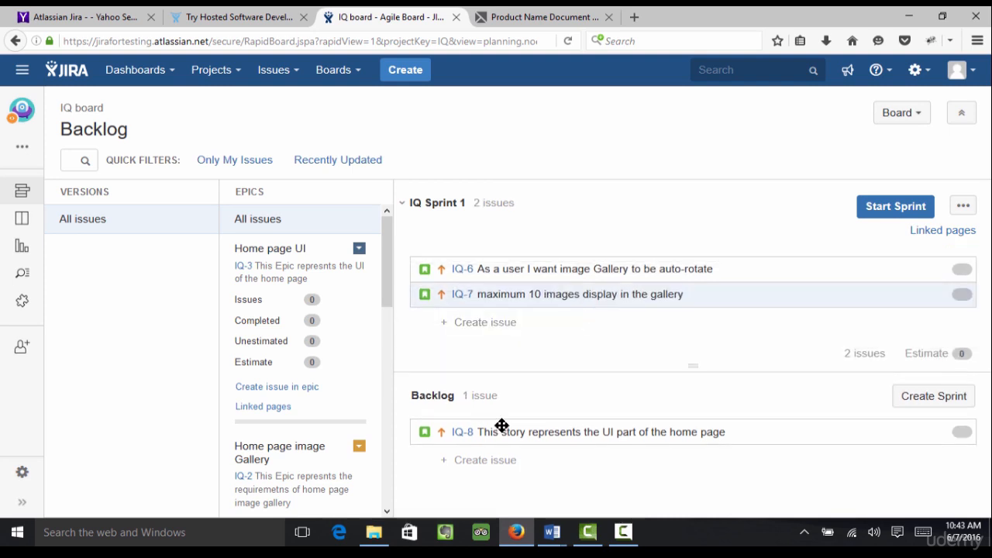
{"action": "left_click_drag", "start_coordinate": [512, 441], "coordinate": [505, 334]}
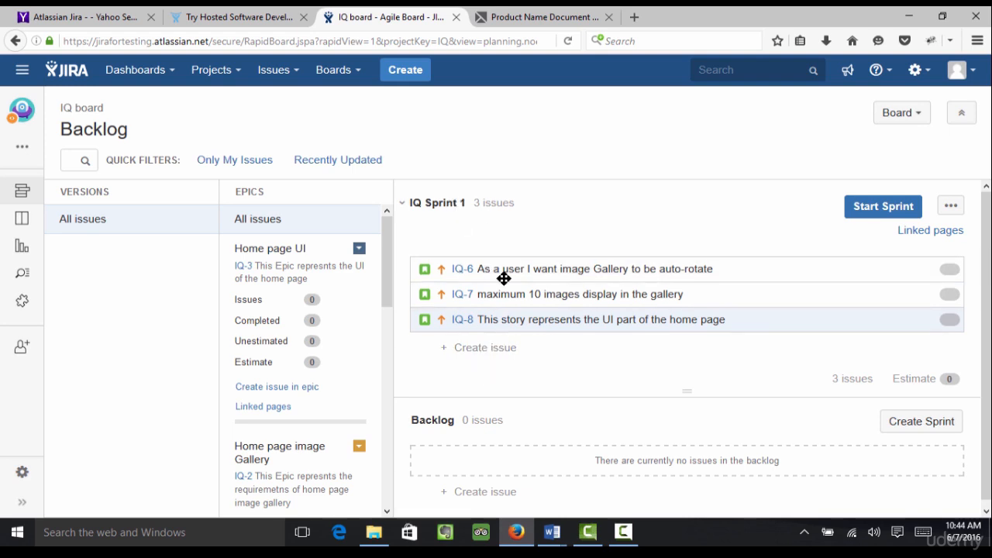
{"action": "left_click", "coordinate": [509, 318]}
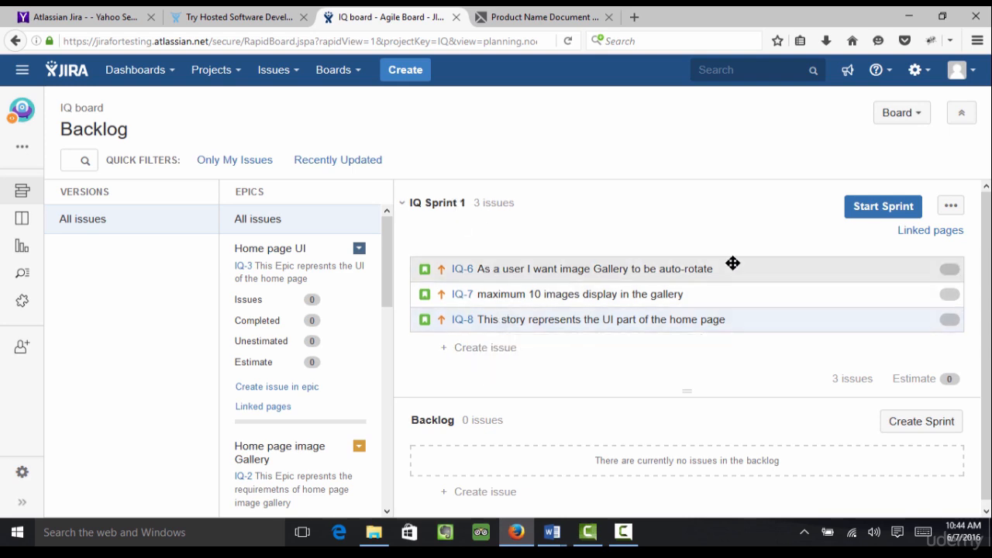
Start IQ Sprint 1 with a duration of 2 weeks and move story IQ-6 from To Do to In Progress.
{"action": "left_click", "coordinate": [875, 218]}
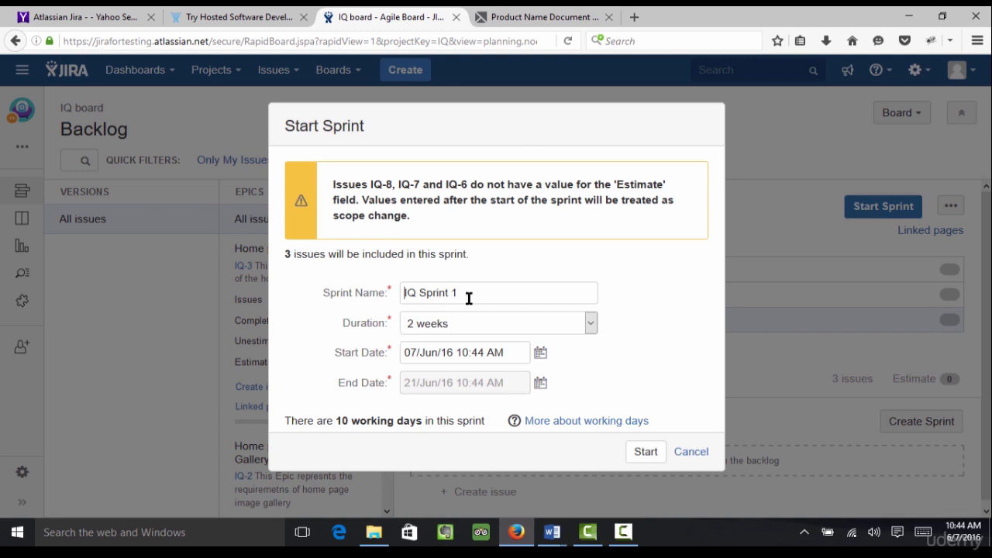
{"action": "left_click", "coordinate": [644, 452]}
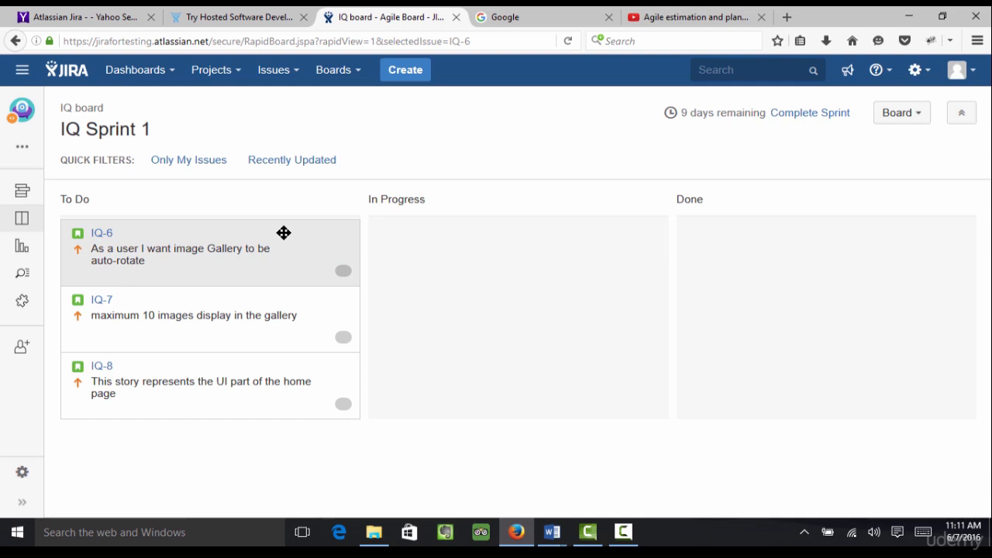
{"action": "left_click_drag", "start_coordinate": [324, 250], "coordinate": [580, 318]}
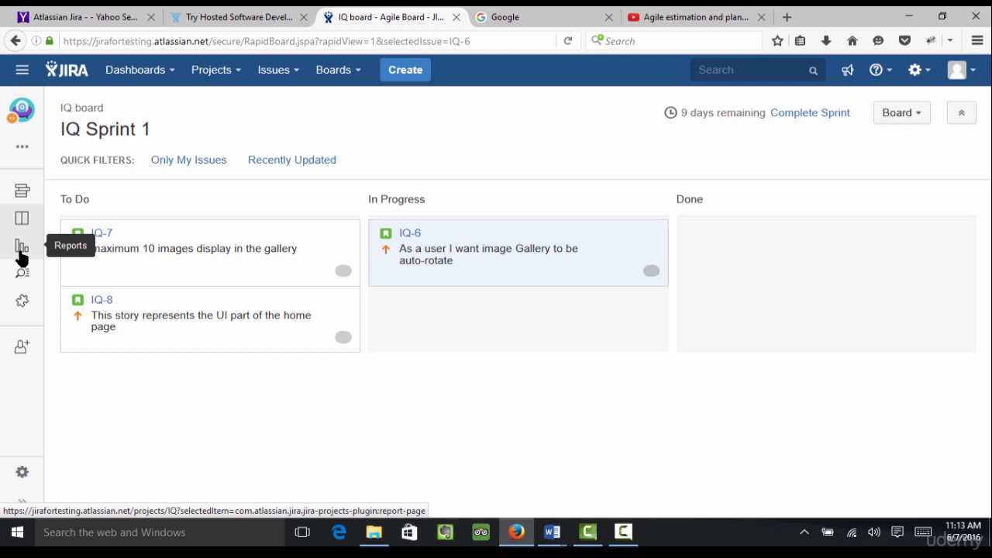
{"action": "key", "text": "F11"}
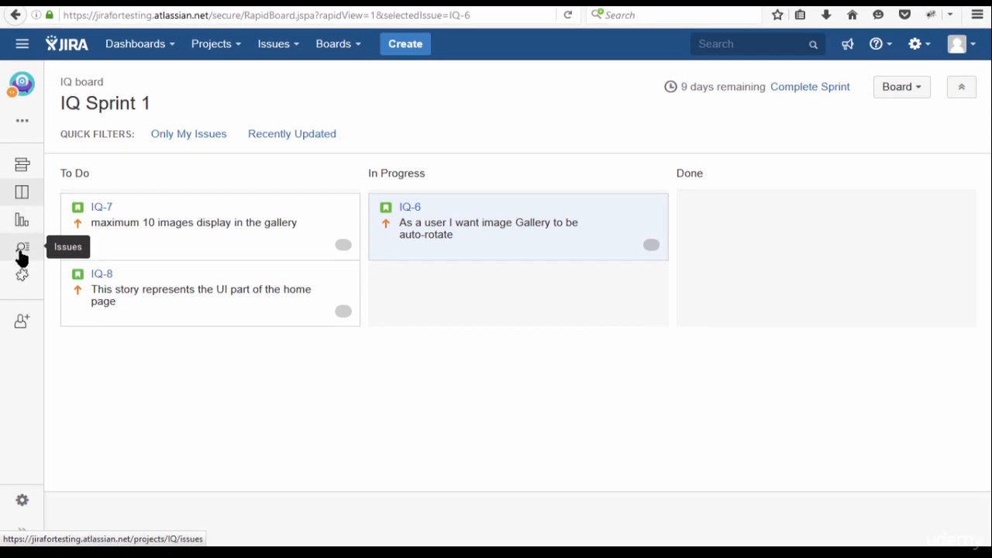